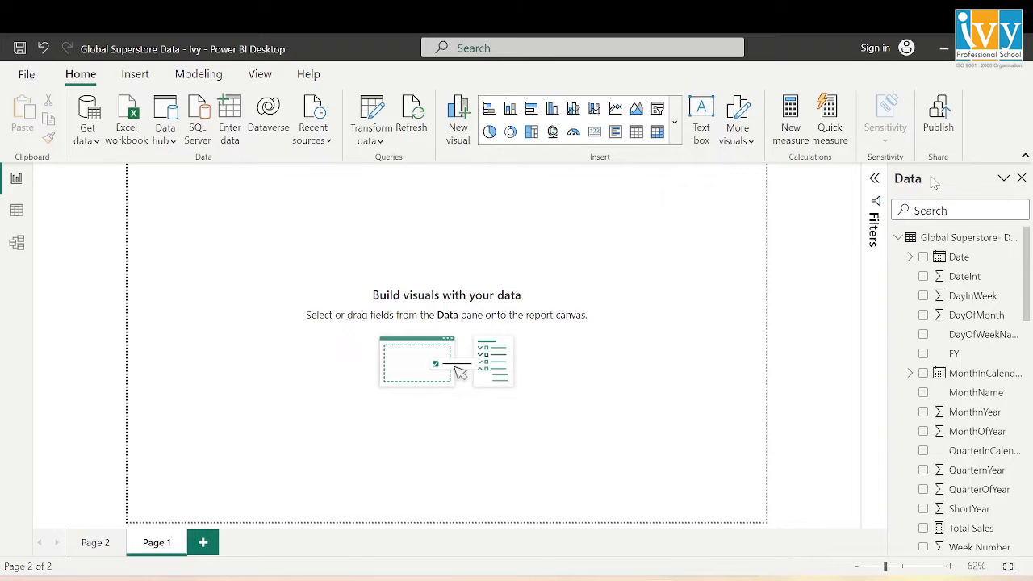
Review the visual types available in the expanded visuals gallery
click(675, 123)
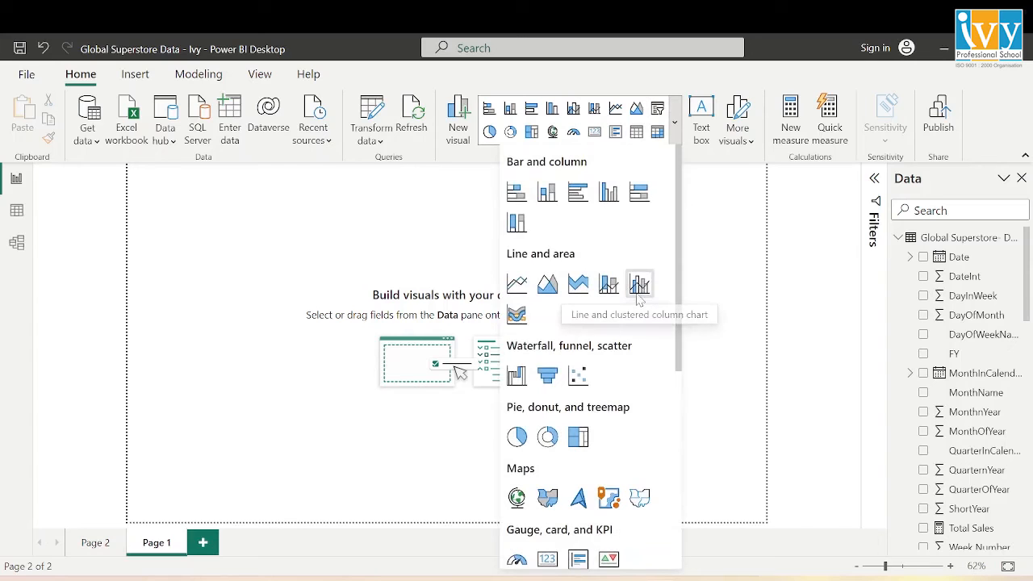
scroll(664, 273, down, 3)
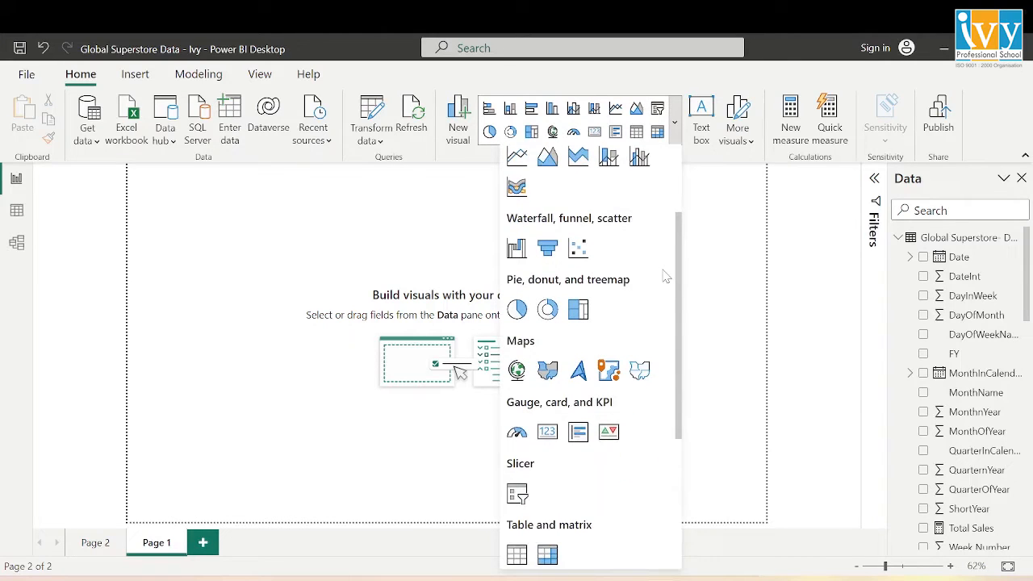
scroll(664, 276, down, 5)
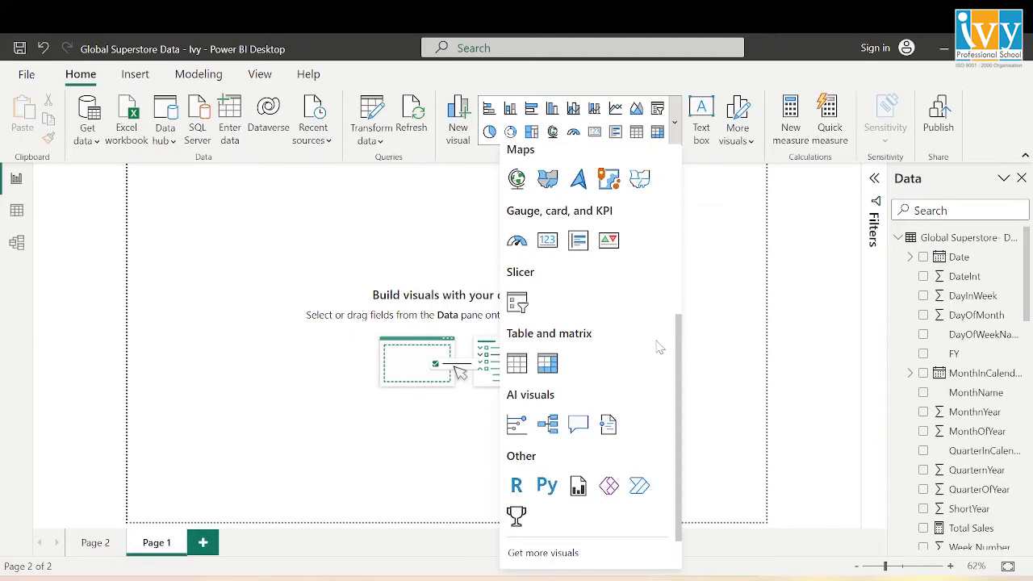
scroll(660, 347, up, 8)
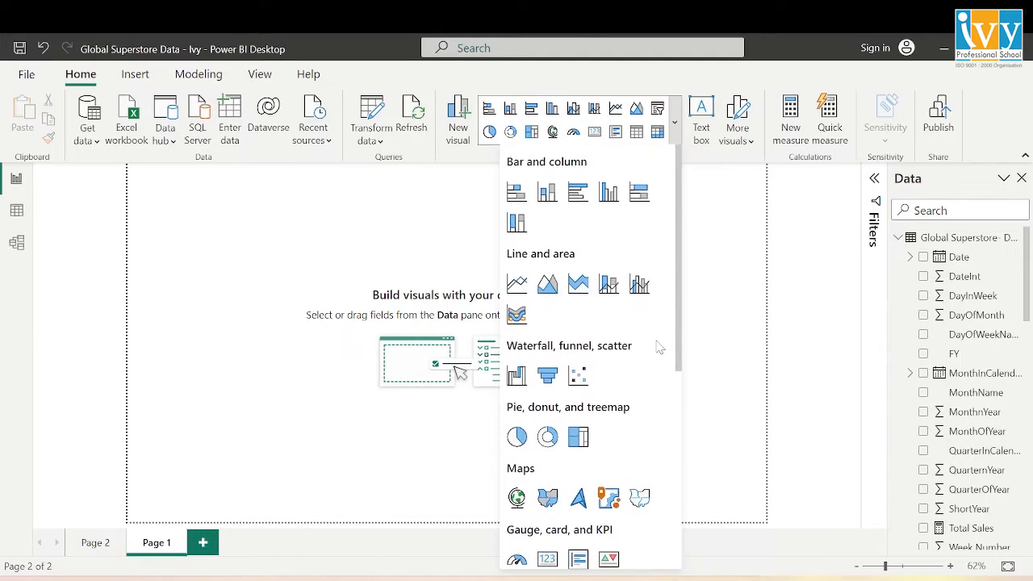
click(744, 296)
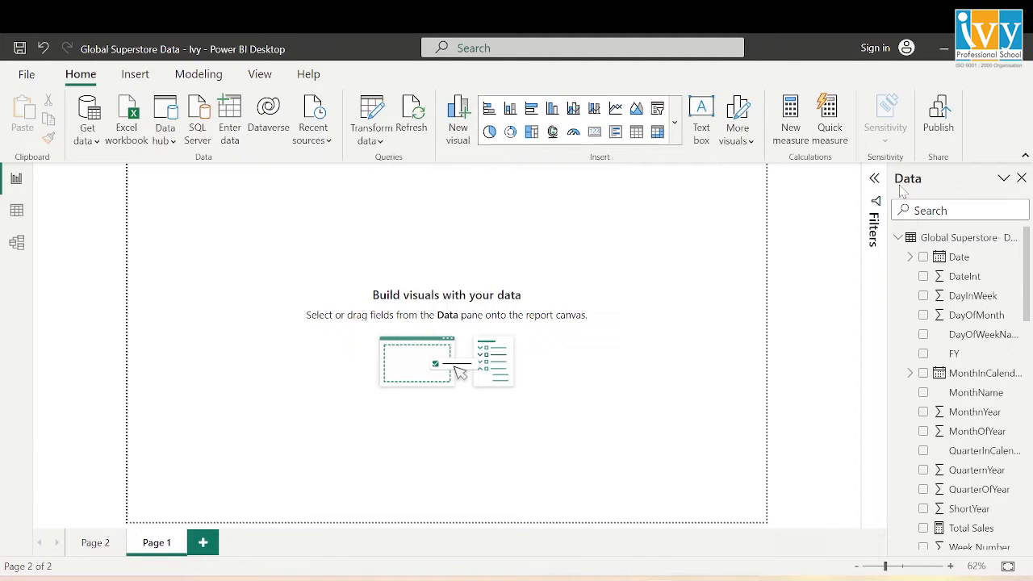
Check the On-object interaction setting among the preview features in the options and accept the dialog
click(29, 78)
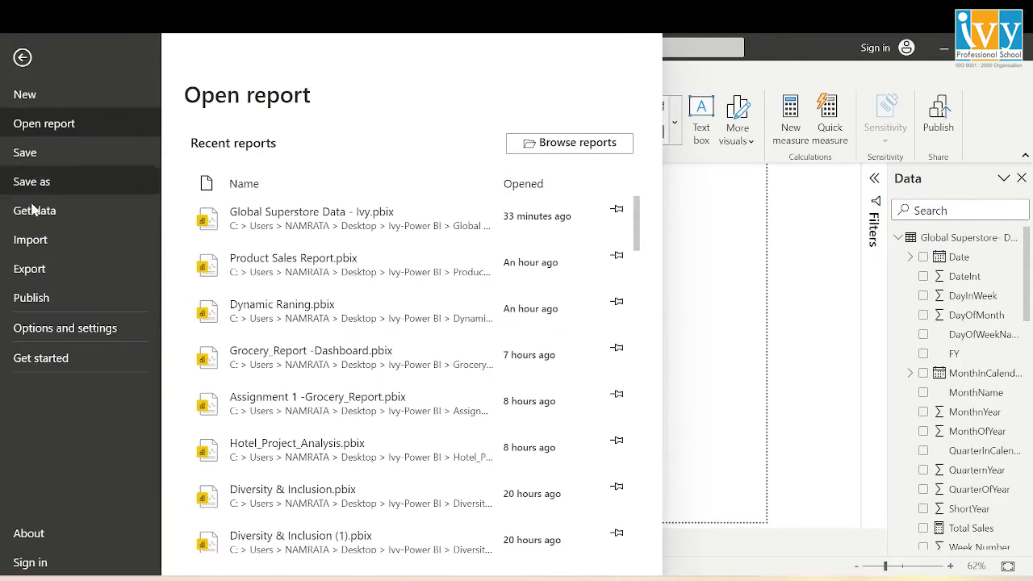
click(54, 328)
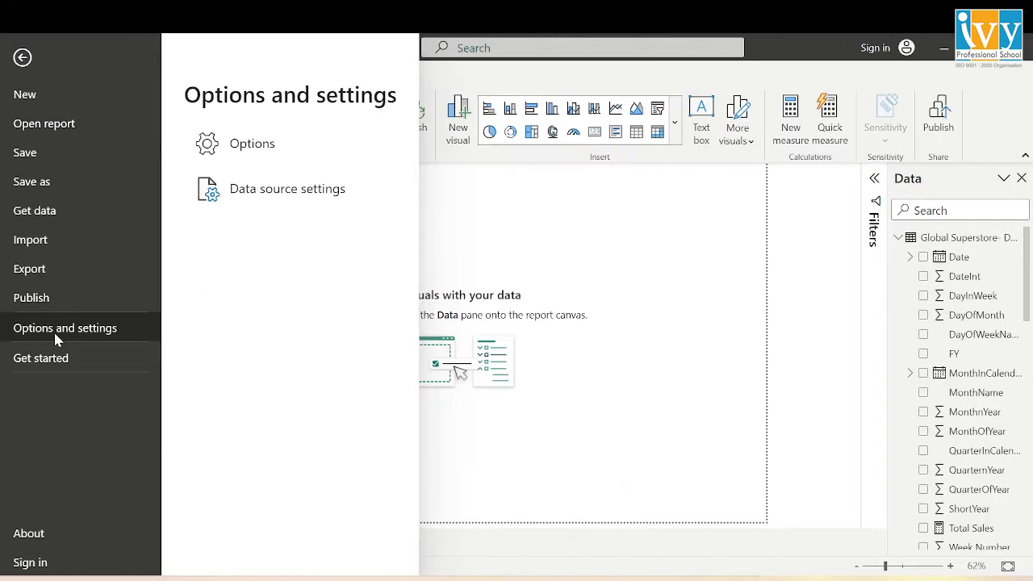
click(274, 159)
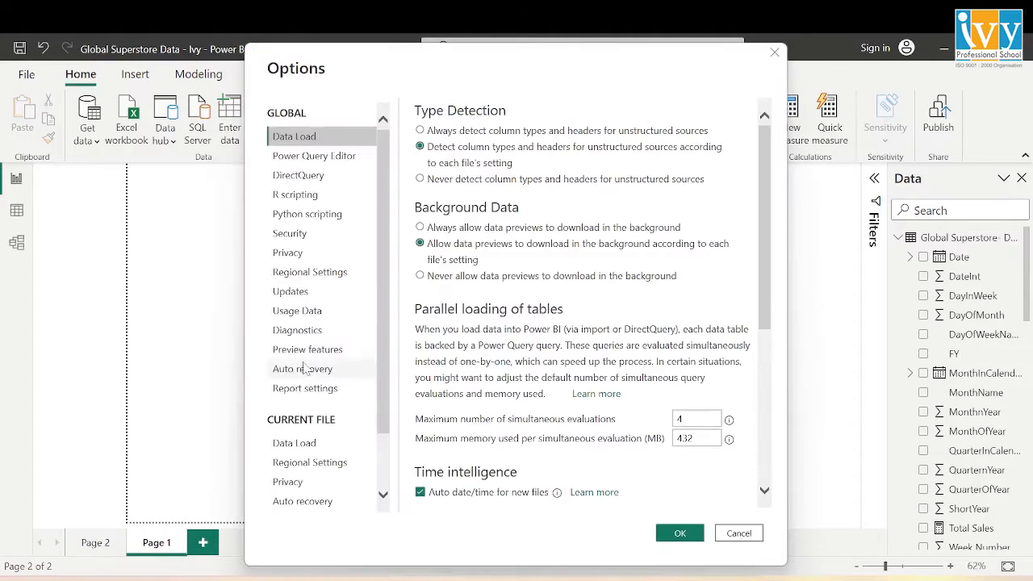
click(308, 349)
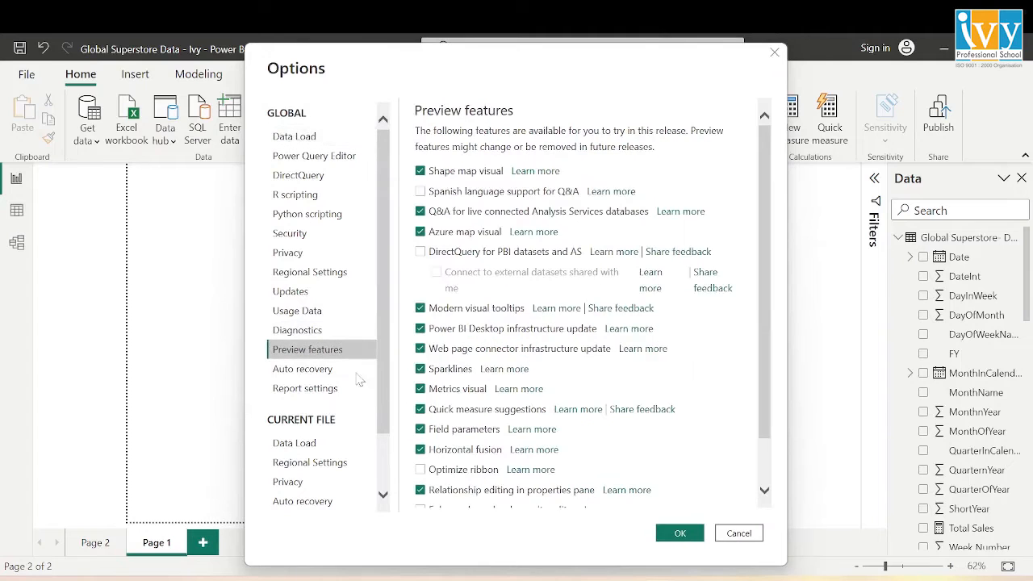
scroll(472, 379, down, 1)
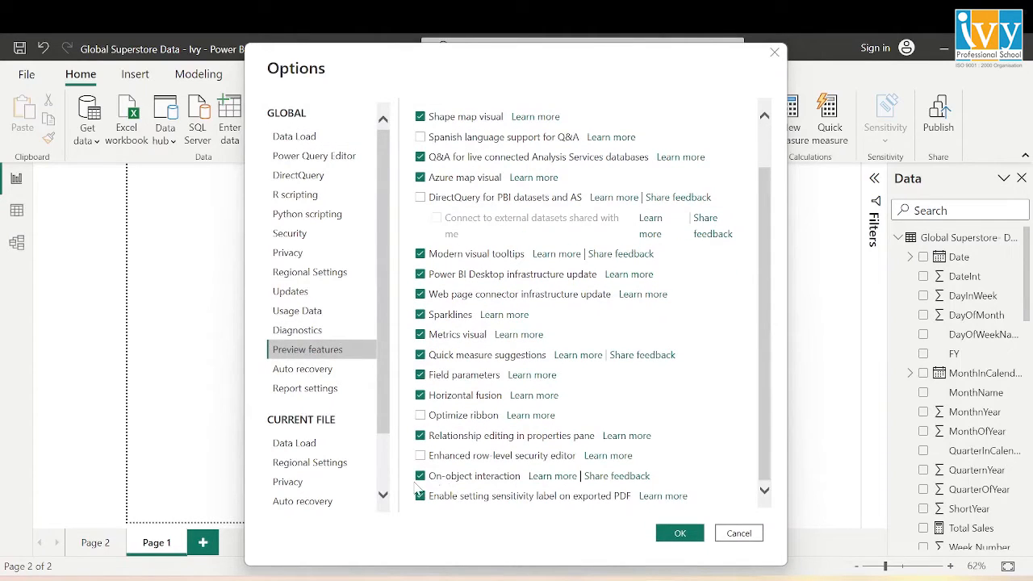
click(680, 539)
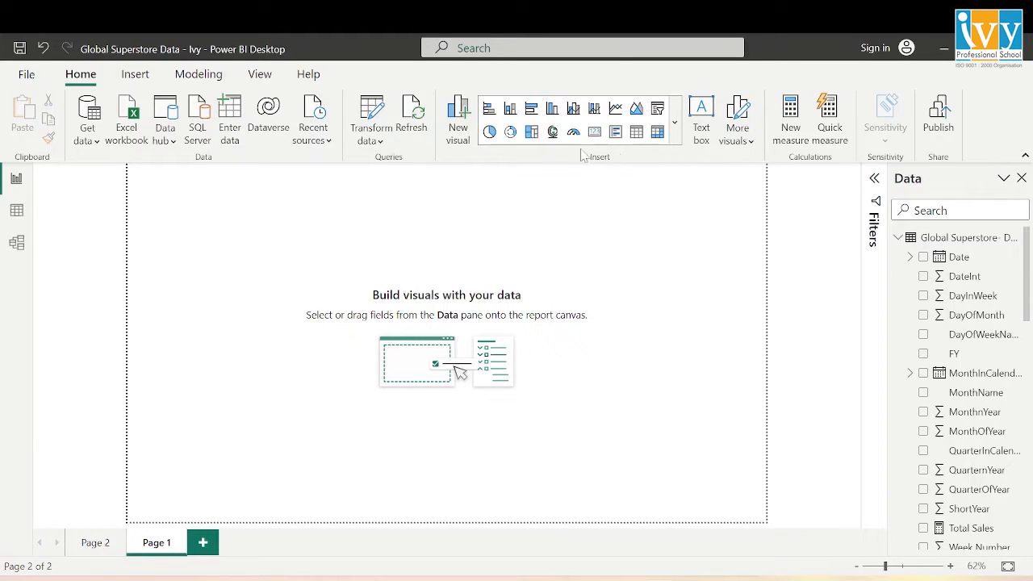
Insert a stacked bar chart on Page 1 and enlarge it across the page's upper-left area
click(489, 109)
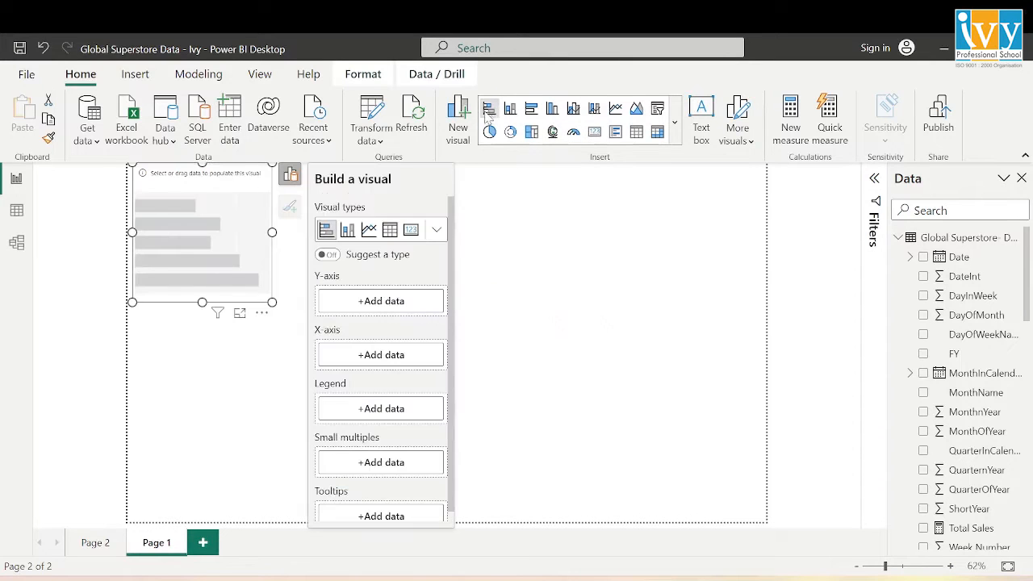
drag(272, 302, 430, 384)
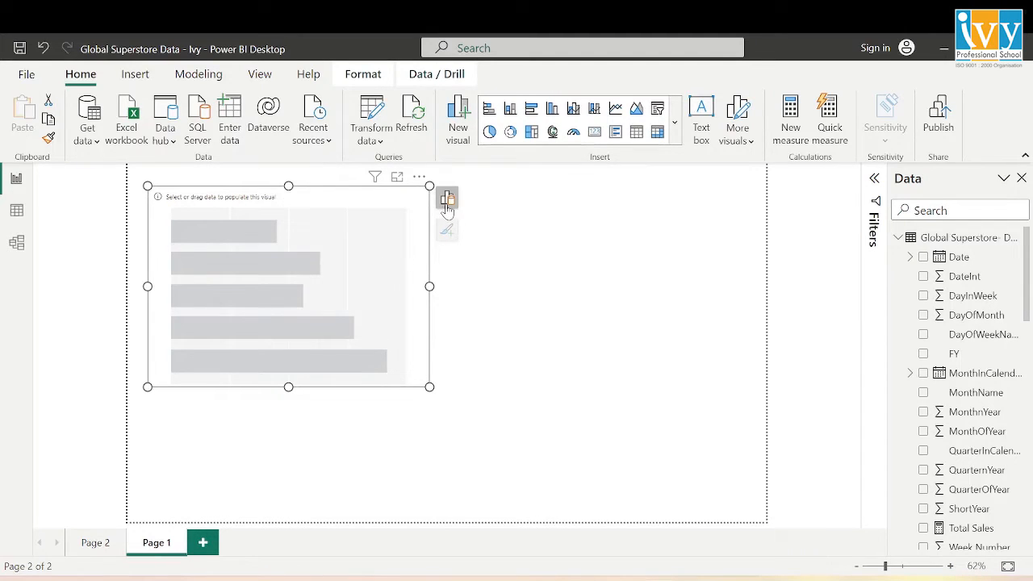
Assign Product Name to the bar chart's Y-axis and Sales from the Orders table to its X-axis
click(448, 202)
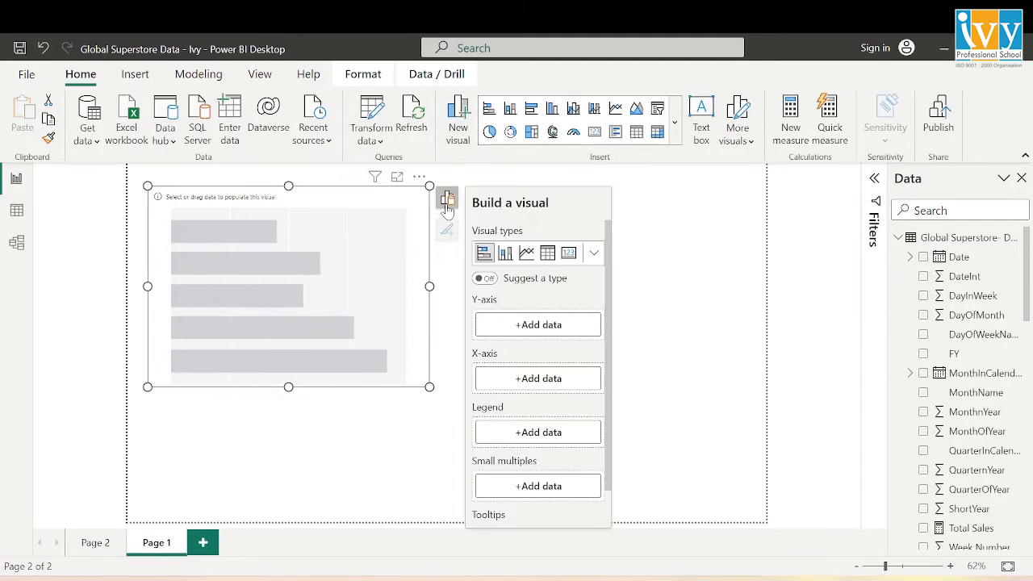
click(567, 327)
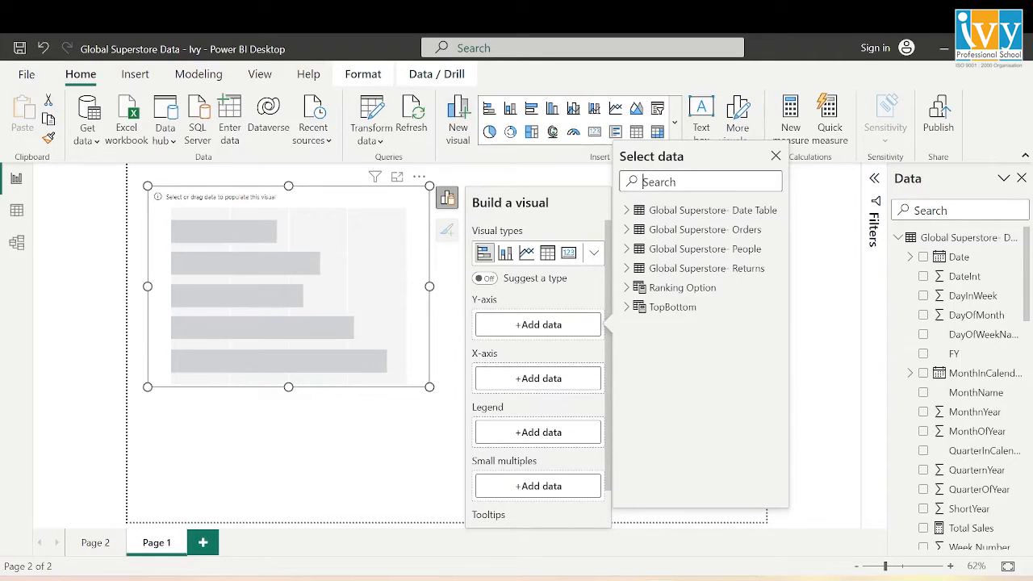
text(prod)
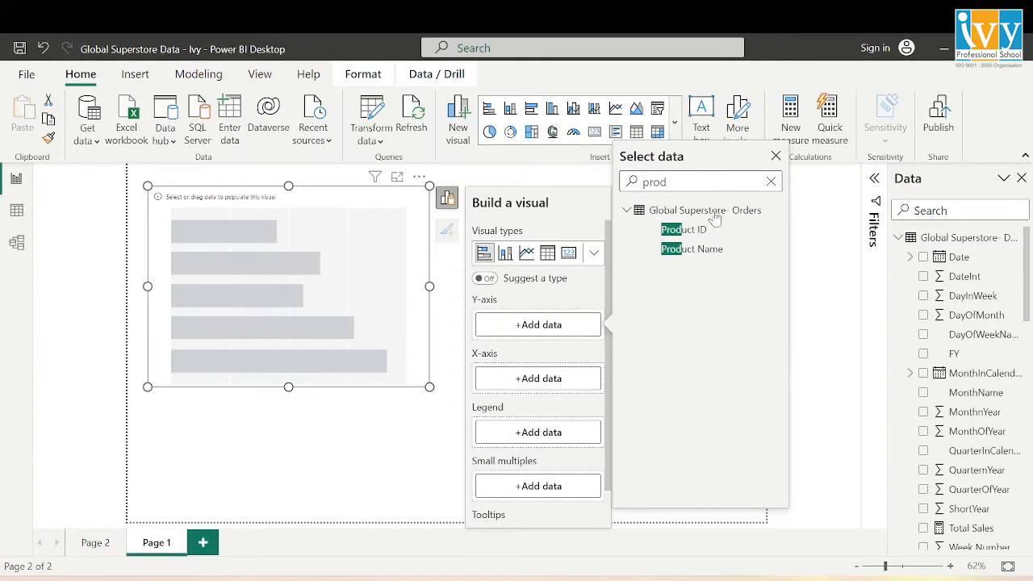
click(701, 251)
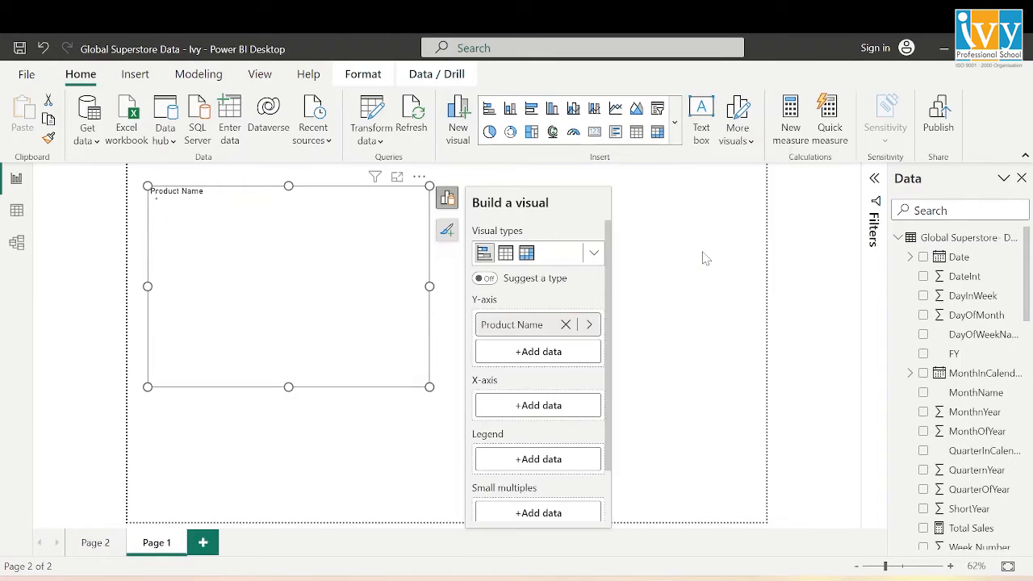
click(543, 407)
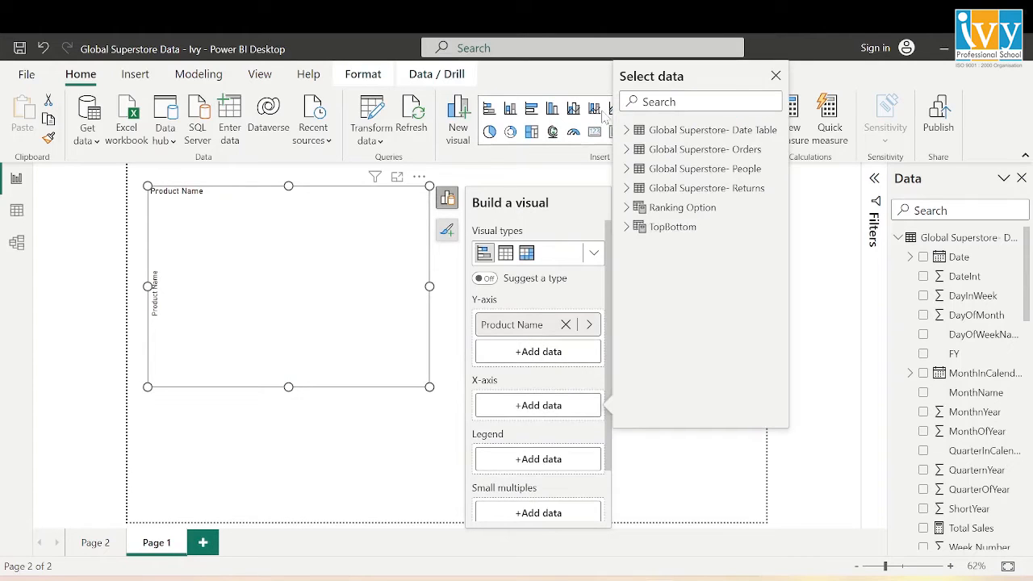
text(sale)
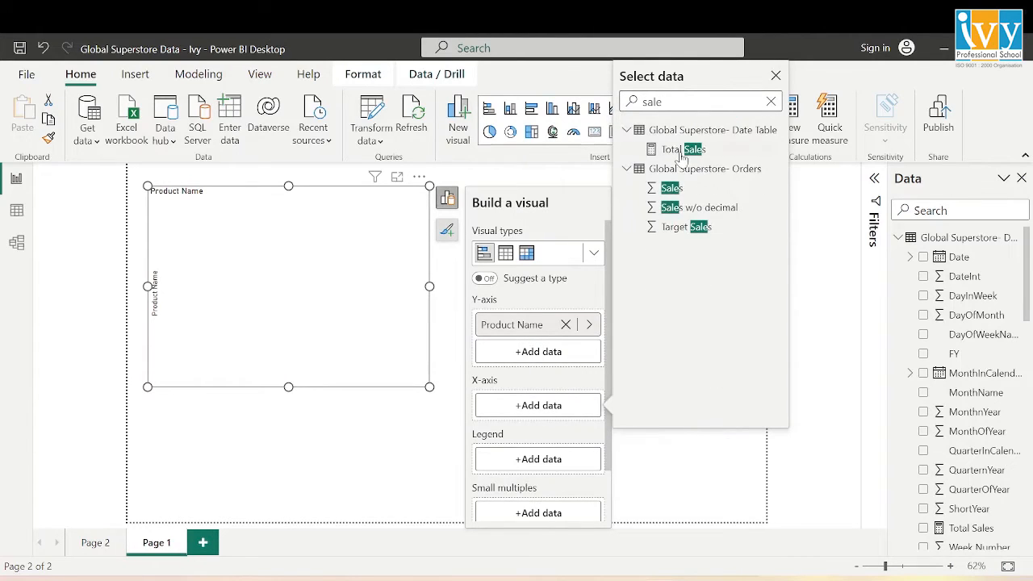
click(671, 189)
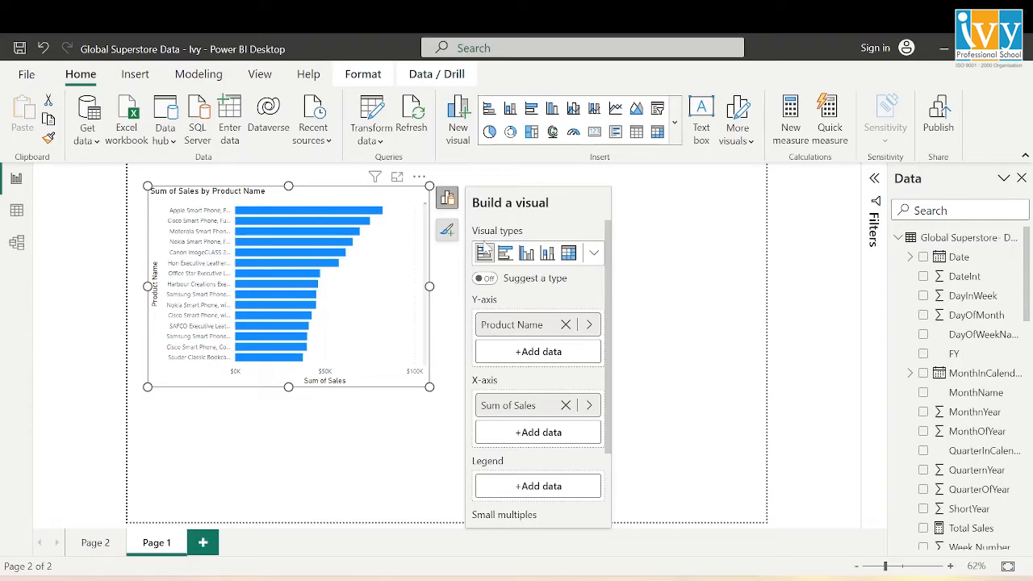
Turn on data labels for the bar chart and set its default bar color to orange
click(447, 232)
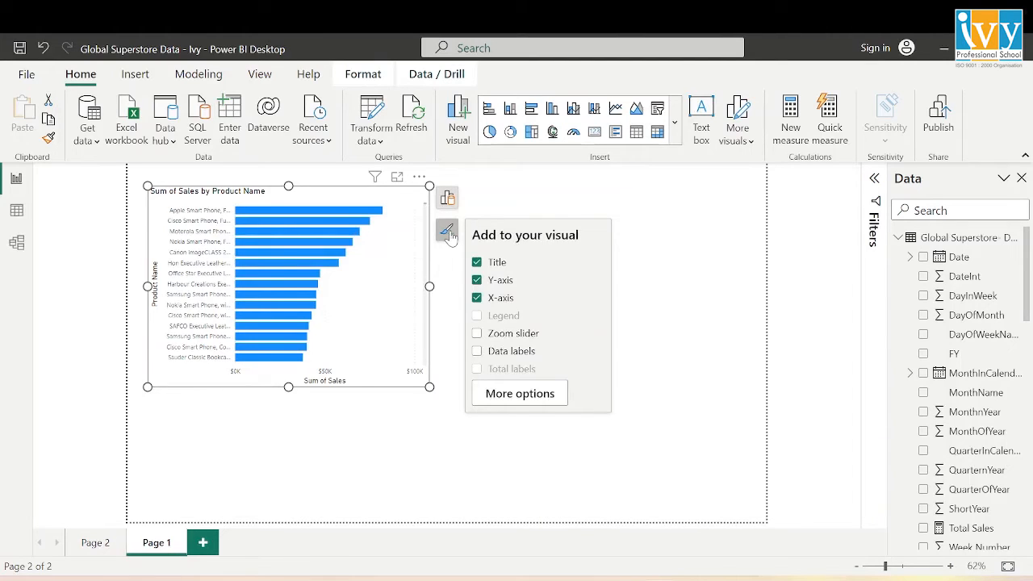
click(479, 355)
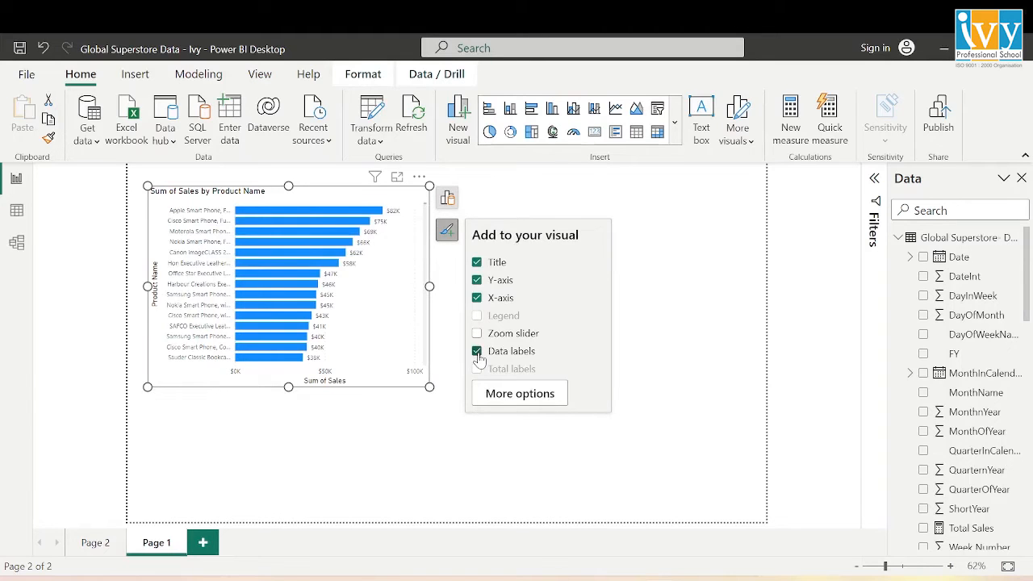
click(512, 392)
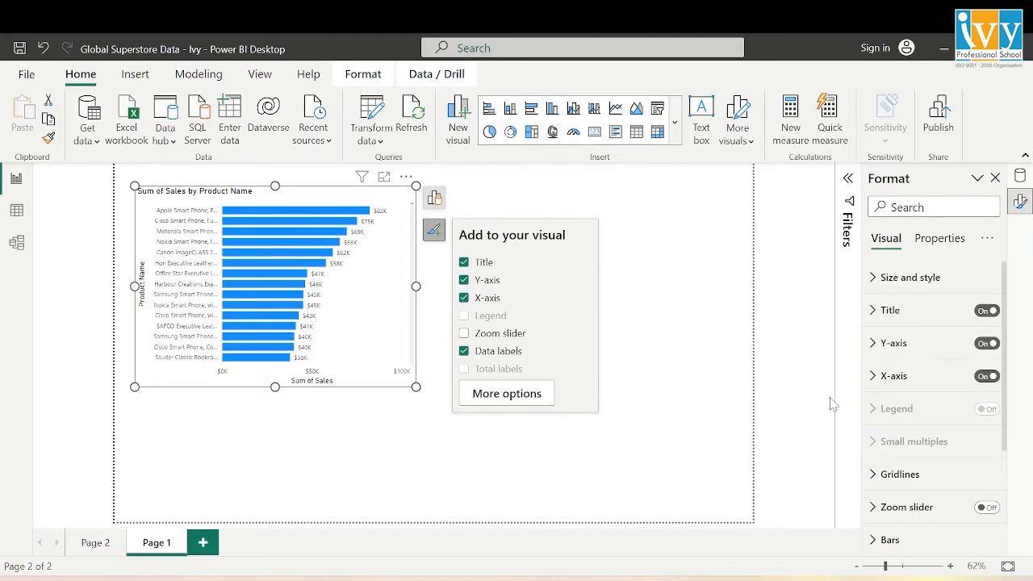
scroll(934, 311, down, 3)
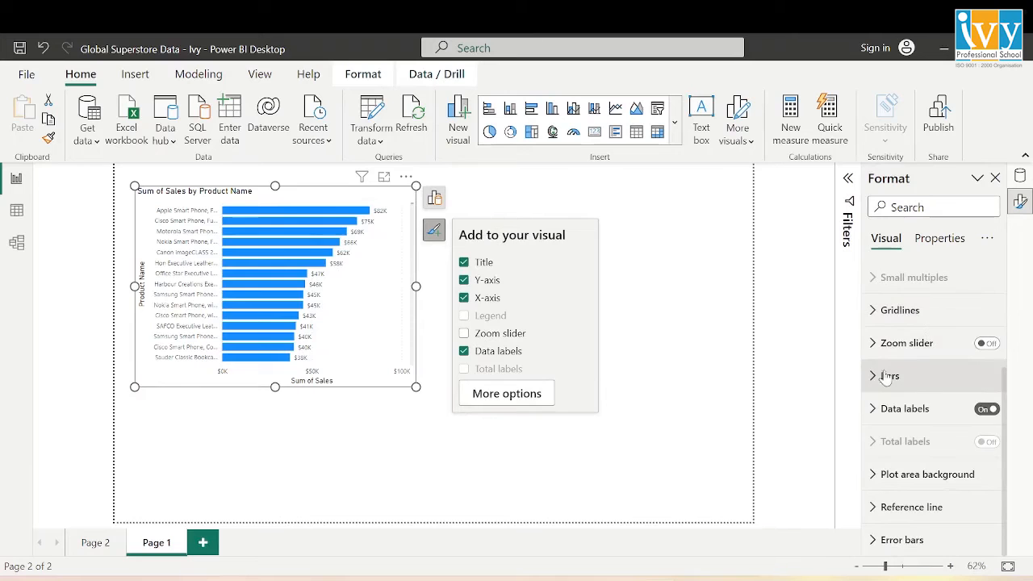
click(886, 376)
click(905, 456)
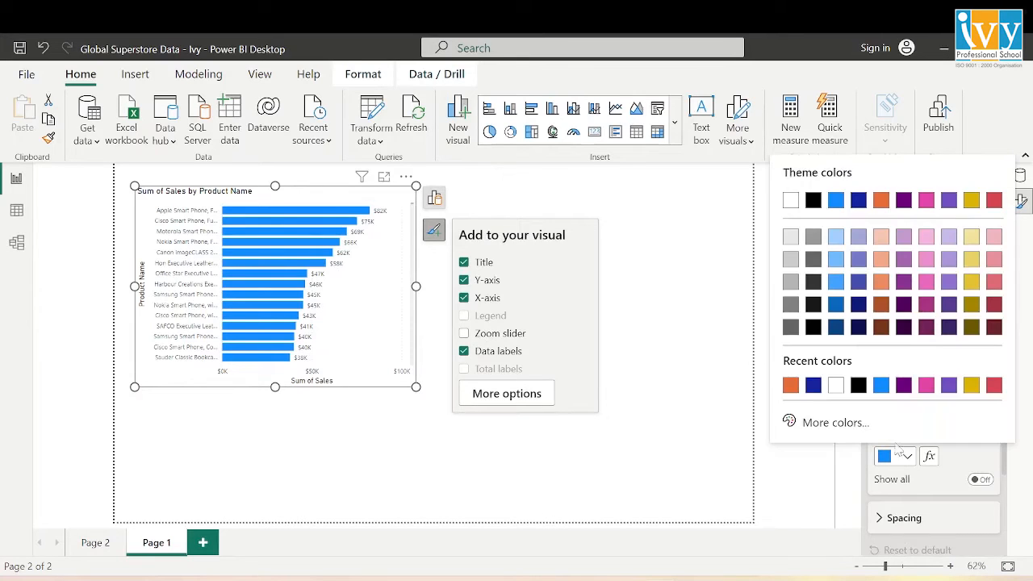
click(791, 386)
scroll(933, 436, down, 2)
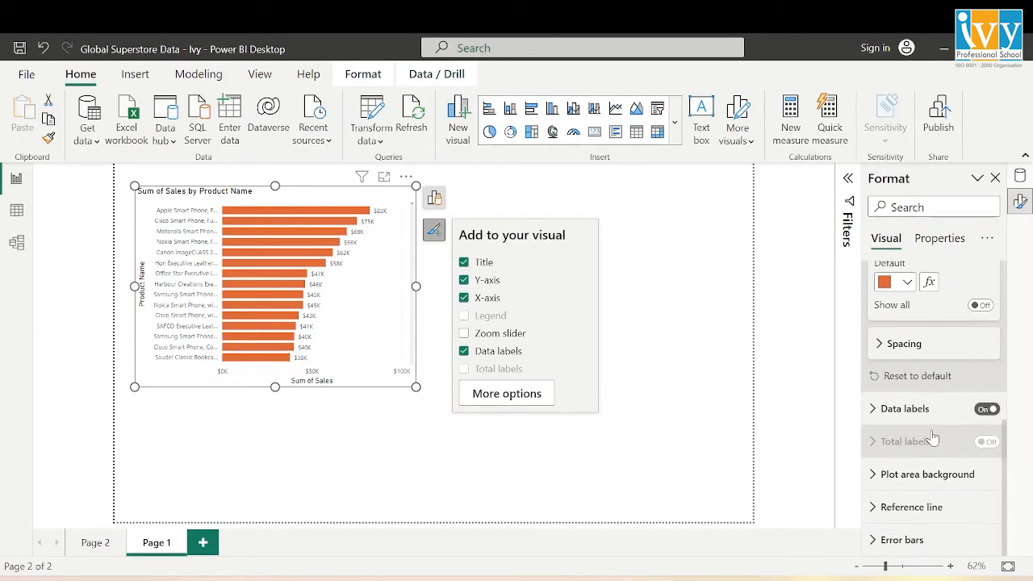
scroll(876, 452, up, 5)
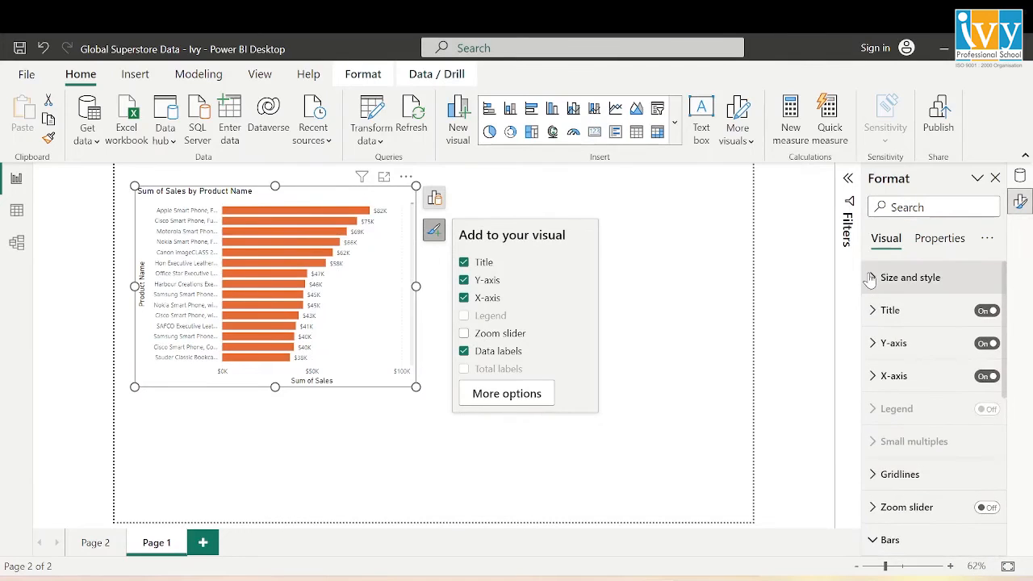
click(871, 278)
click(871, 277)
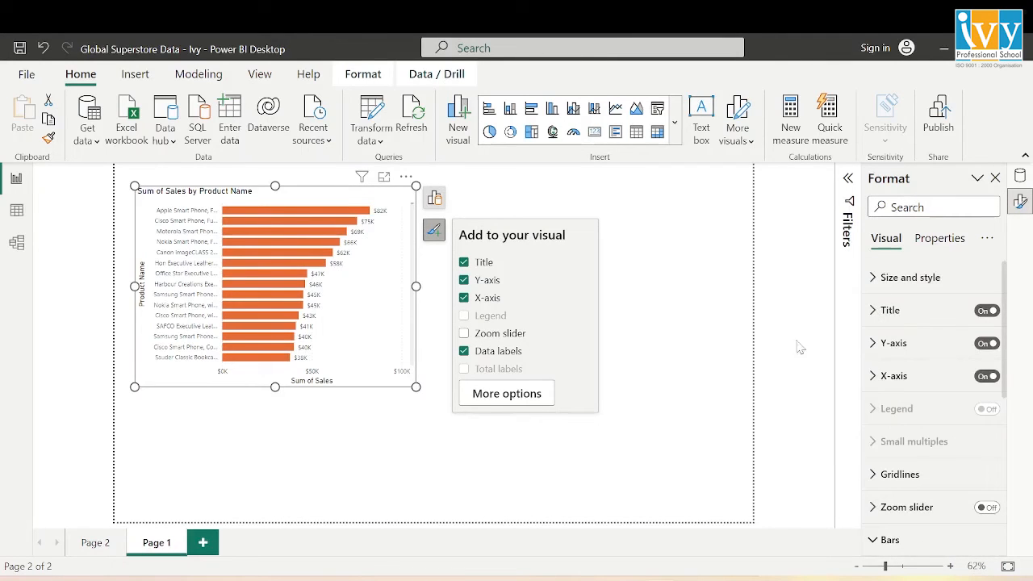
click(680, 251)
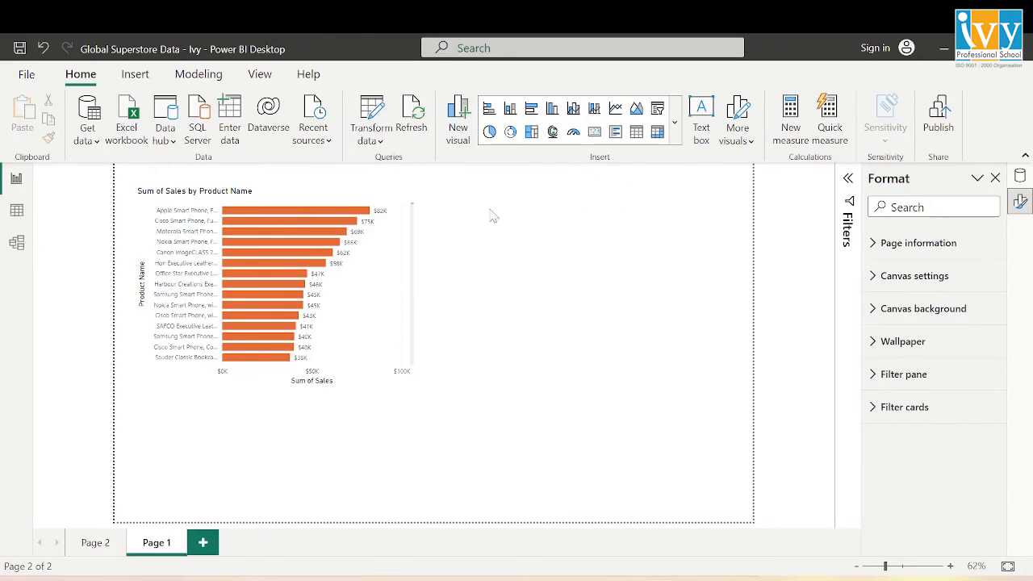
Insert a card visual, place it beside the bar chart and shrink it to a smaller size
click(594, 133)
drag(390, 468, 691, 286)
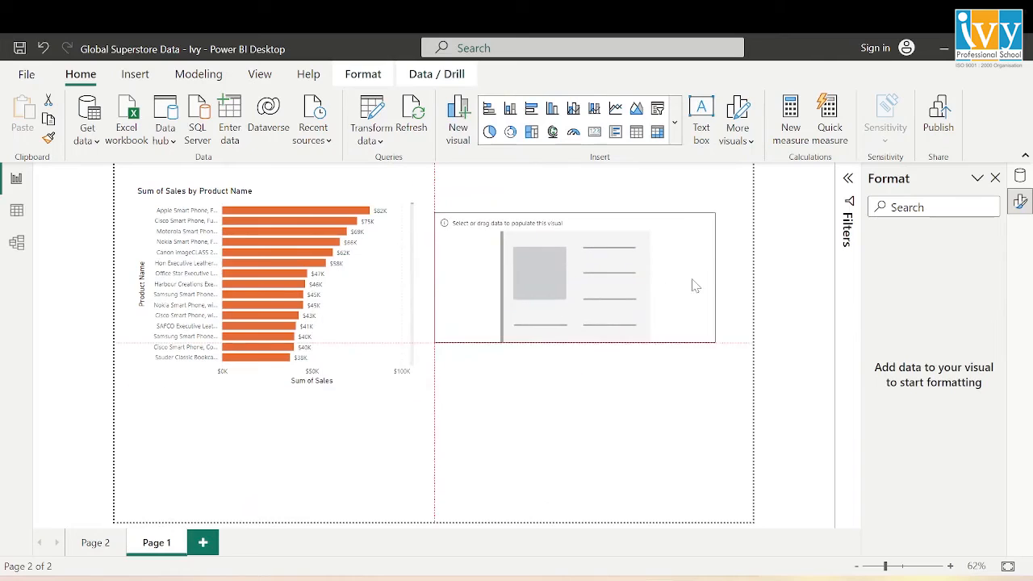
drag(434, 343, 486, 325)
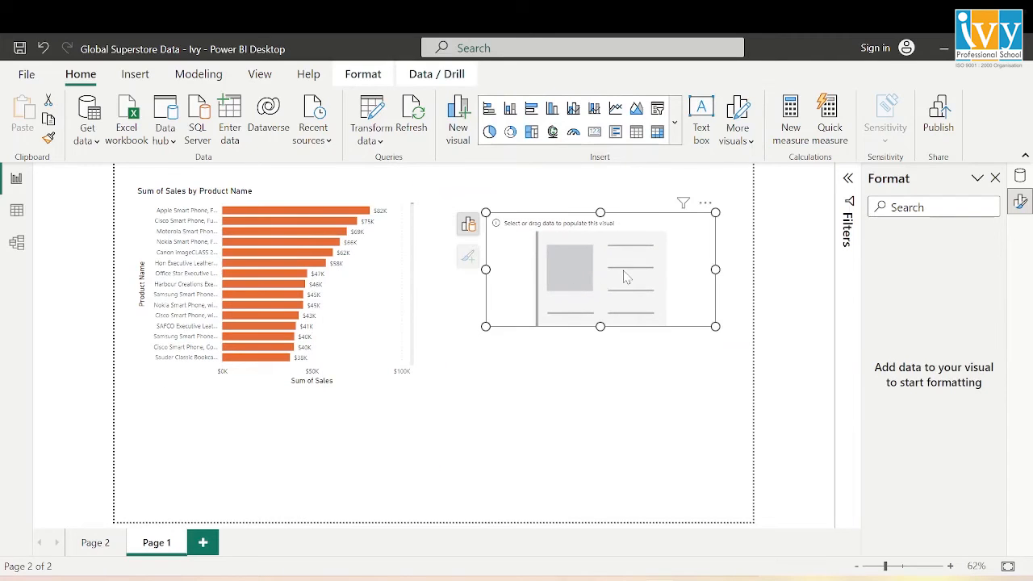
Add the Sales field from the Orders table to the new card visual
click(468, 224)
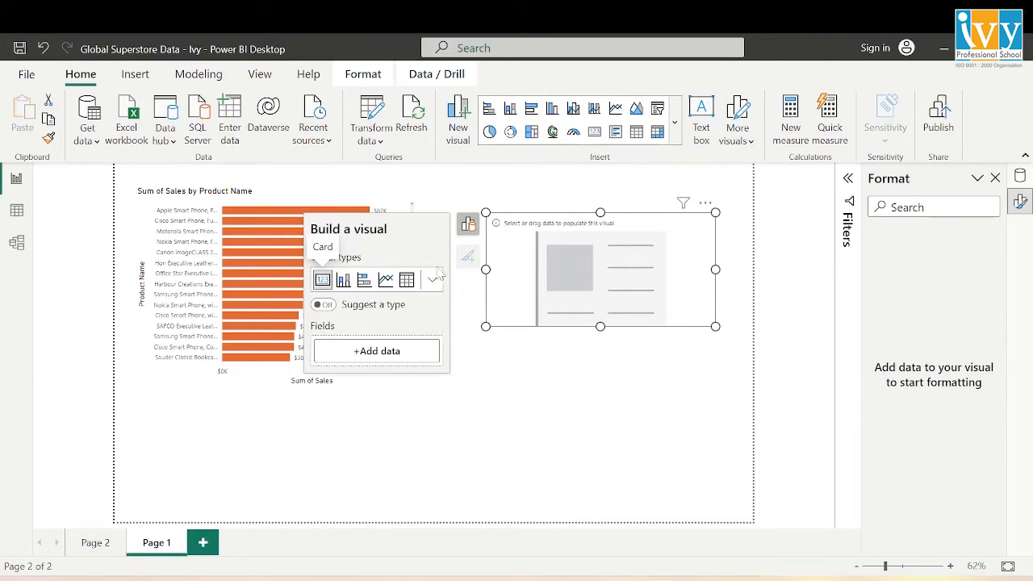
click(384, 353)
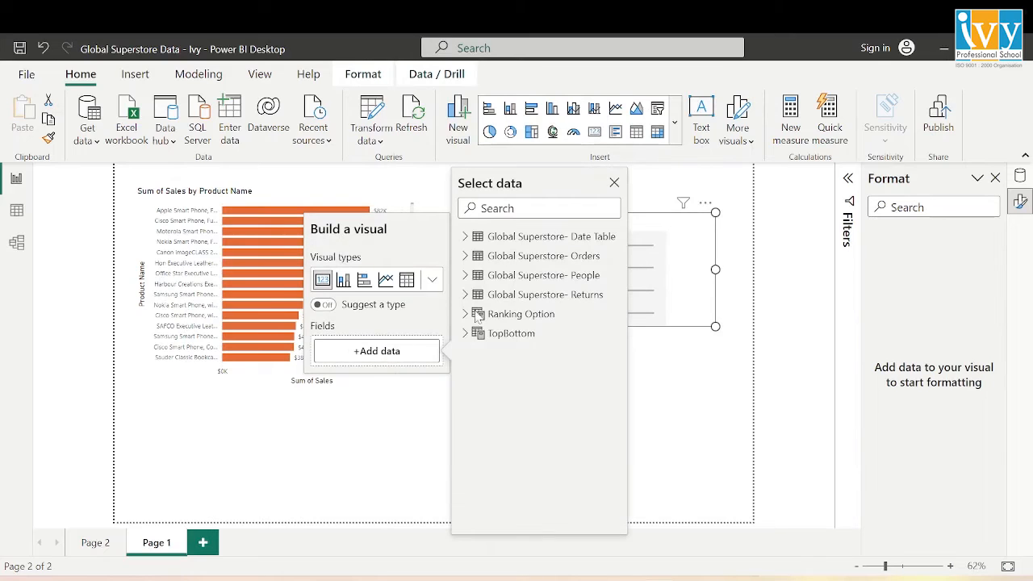
text(sale)
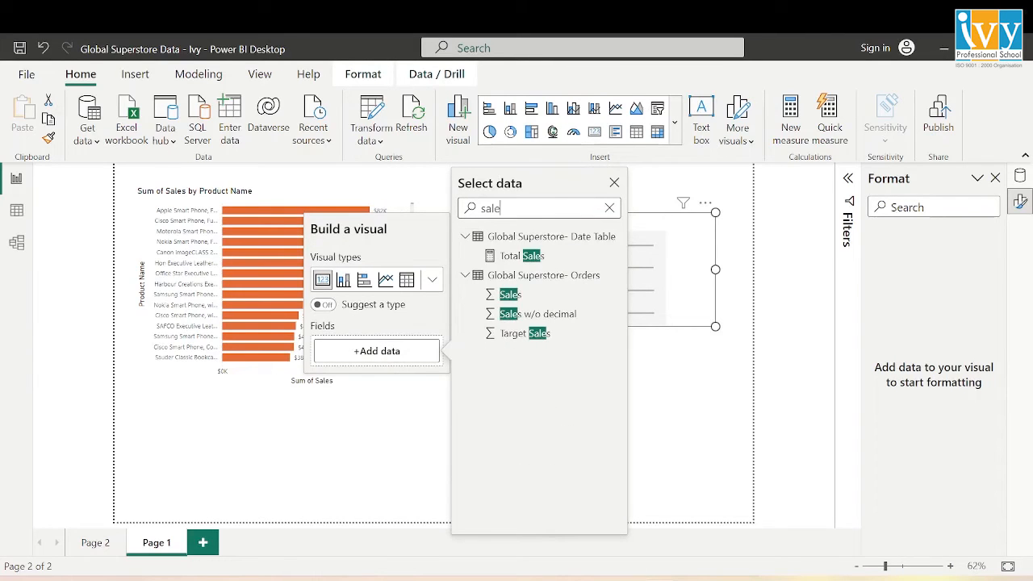
click(510, 294)
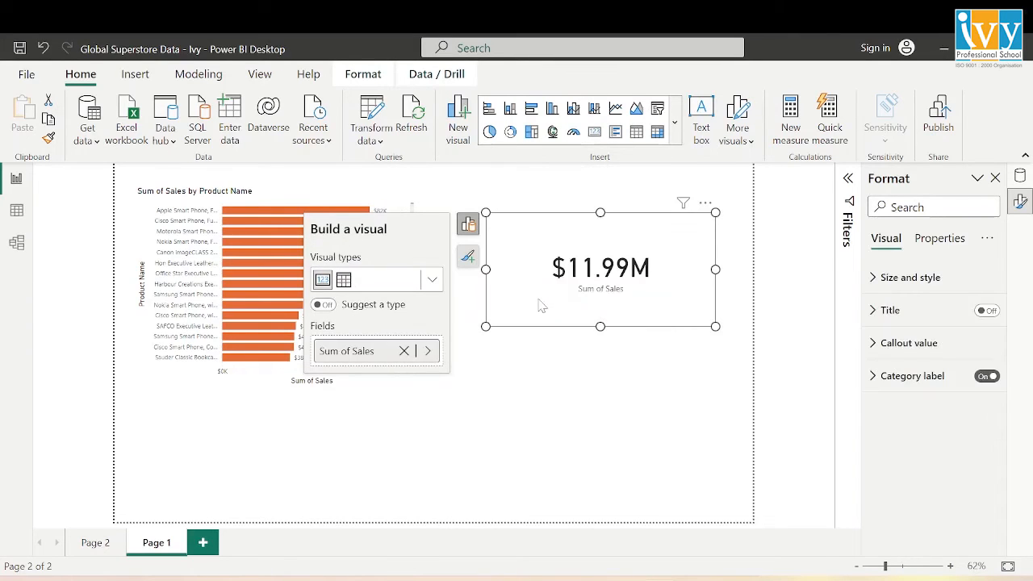
Change the card's Sales aggregation to Average and turn on the Suggest a type option
right_click(325, 358)
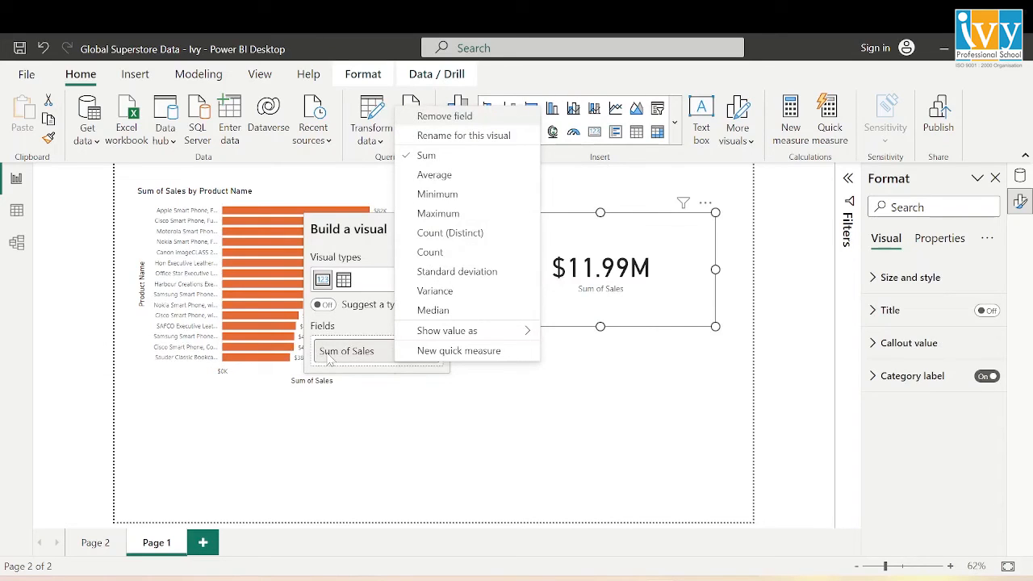
click(440, 175)
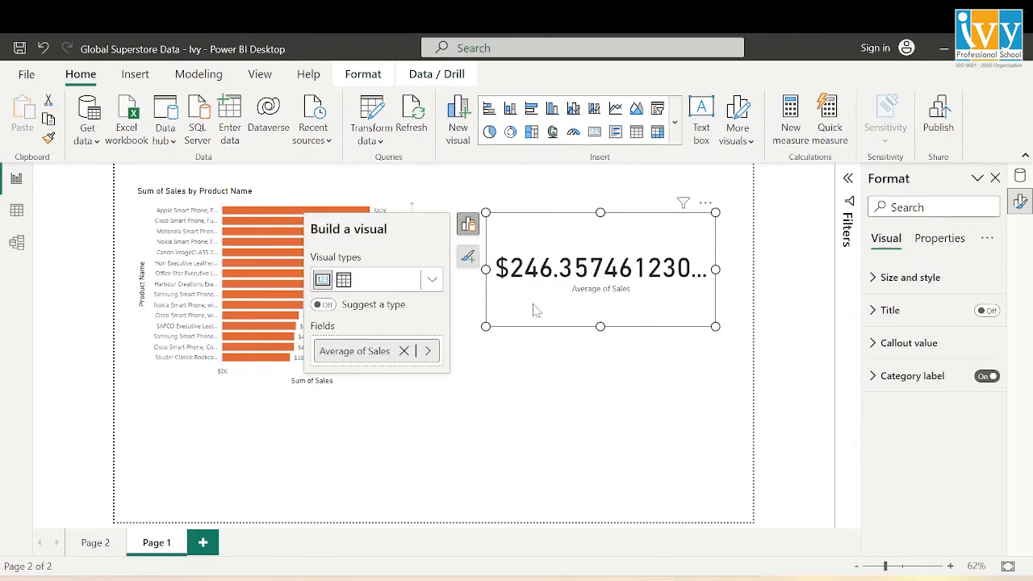
click(327, 305)
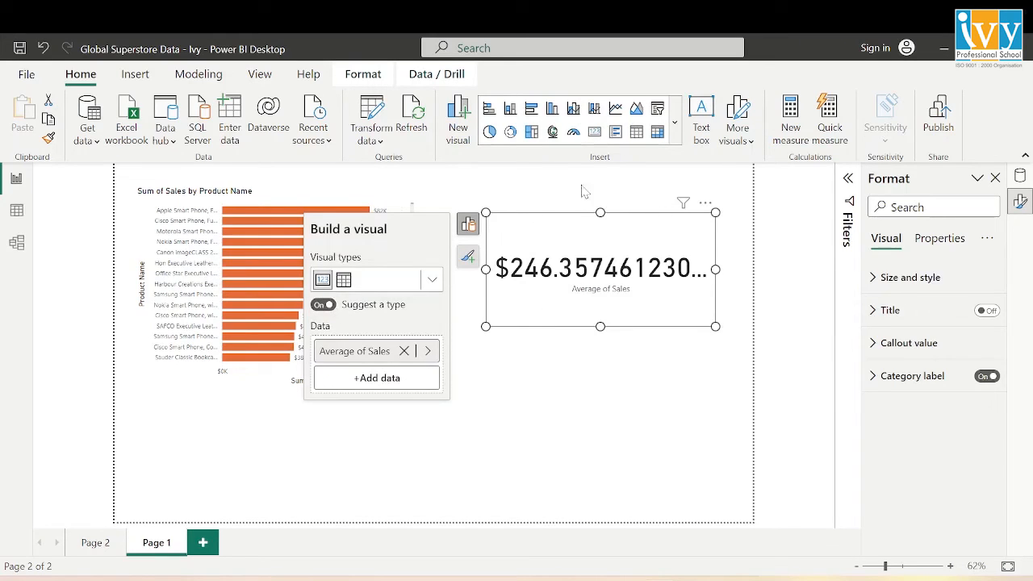
click(574, 131)
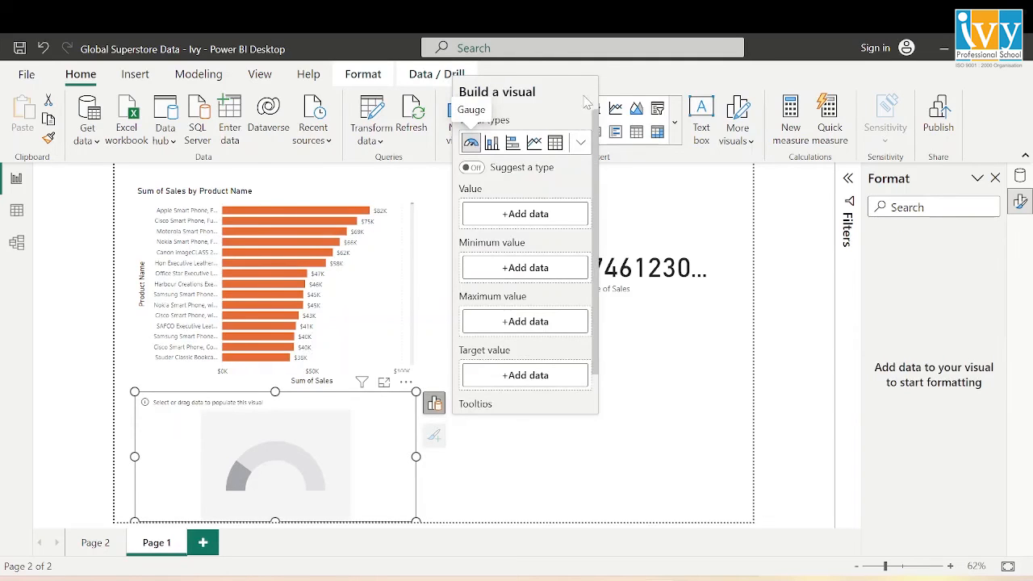
click(406, 381)
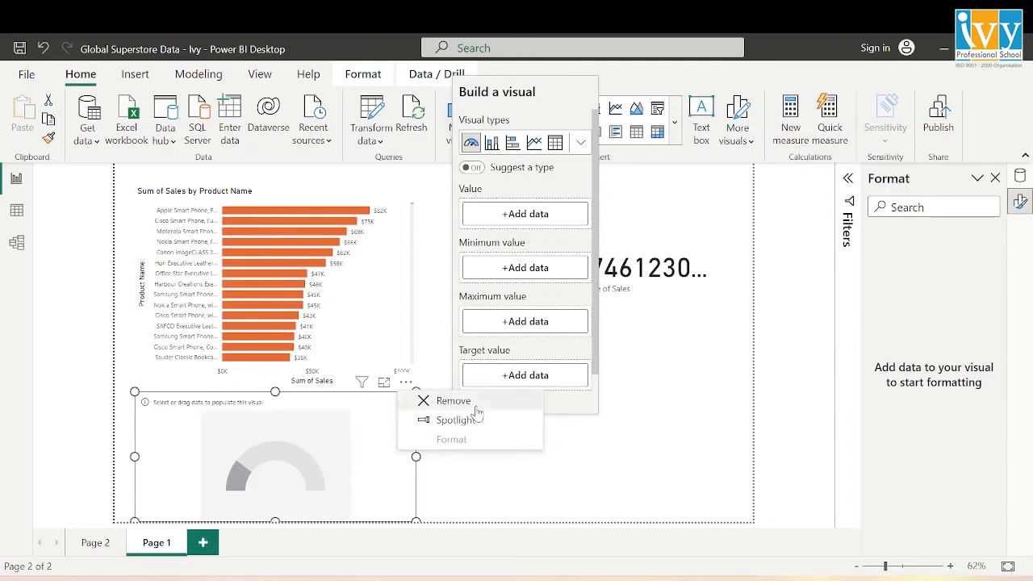
click(436, 400)
click(631, 287)
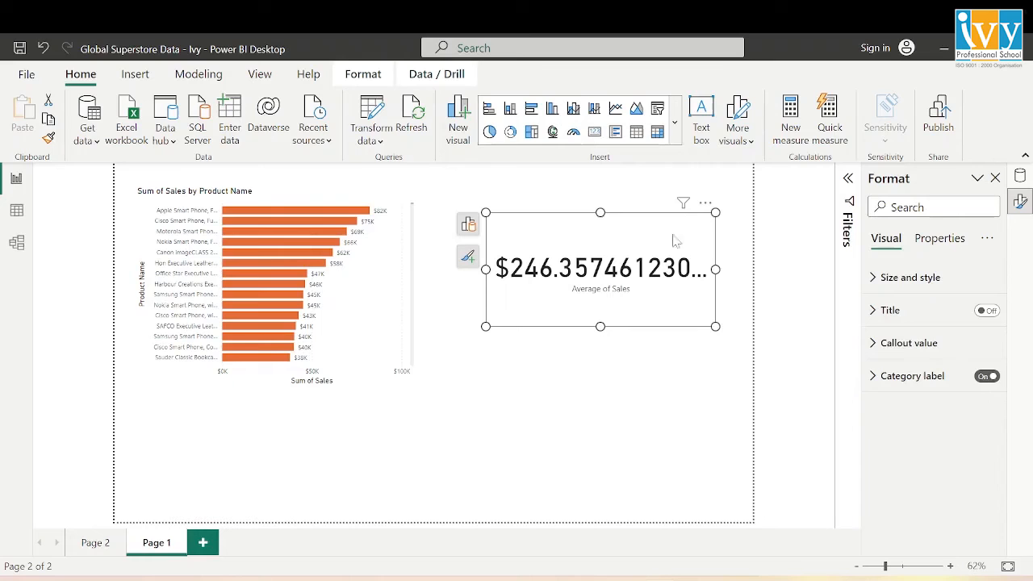
Insert an empty matrix visual and remove the Average of Sales card from the page
click(658, 132)
click(685, 284)
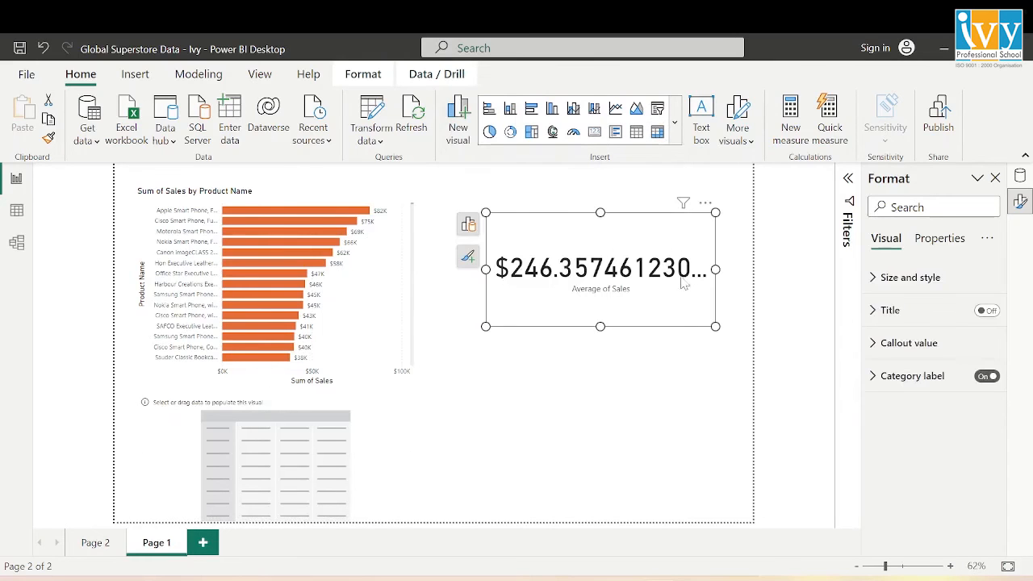
click(706, 206)
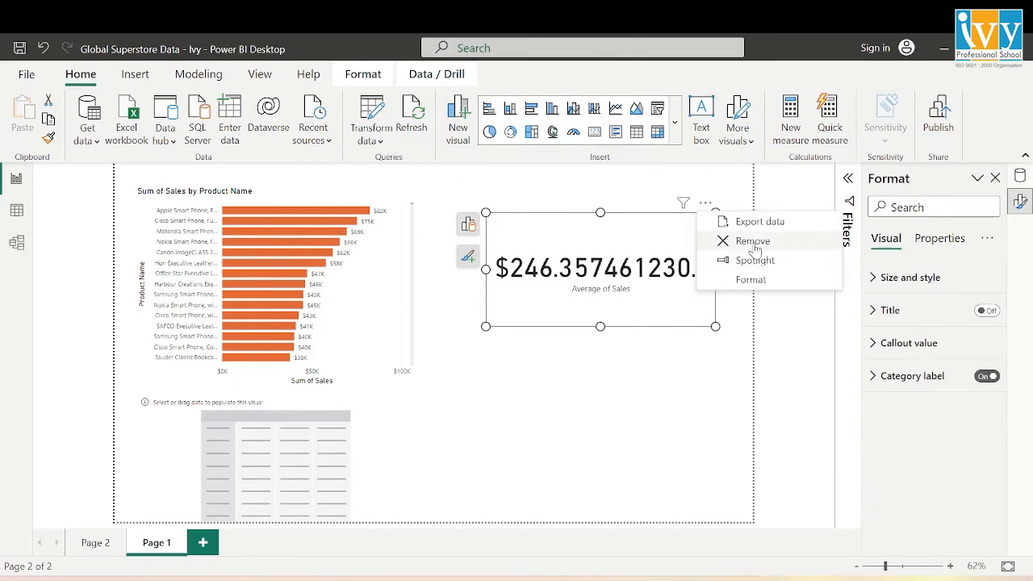
click(731, 242)
Insert another matrix with Sales from the Orders table as its Values, and turn on Suggest a type for it
click(658, 131)
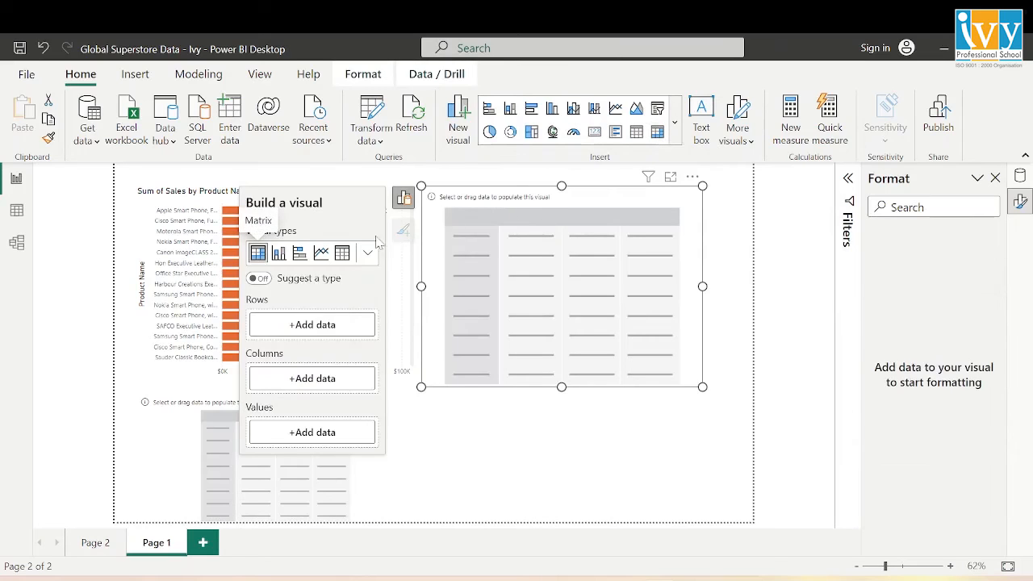
click(306, 427)
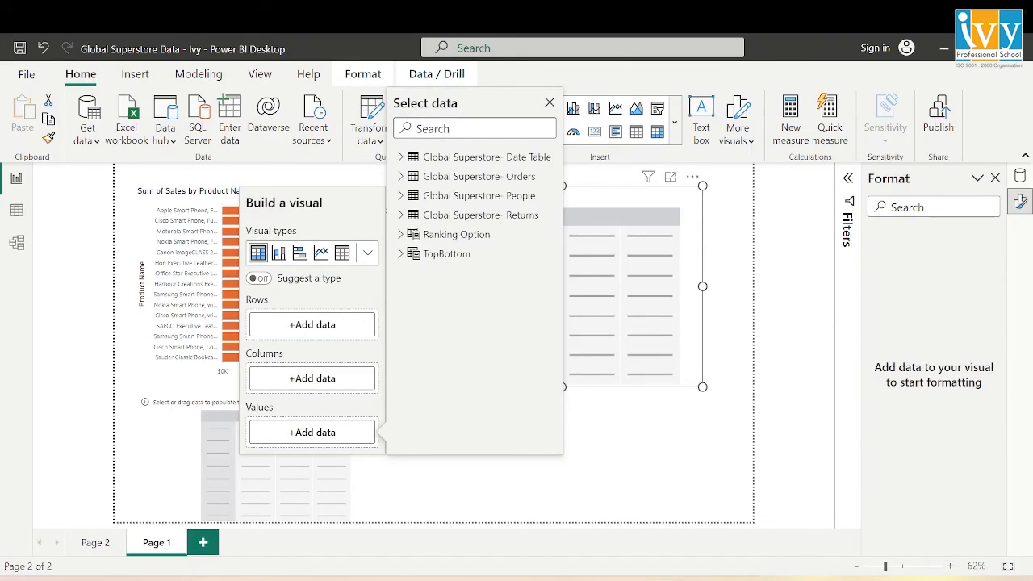
text(sale)
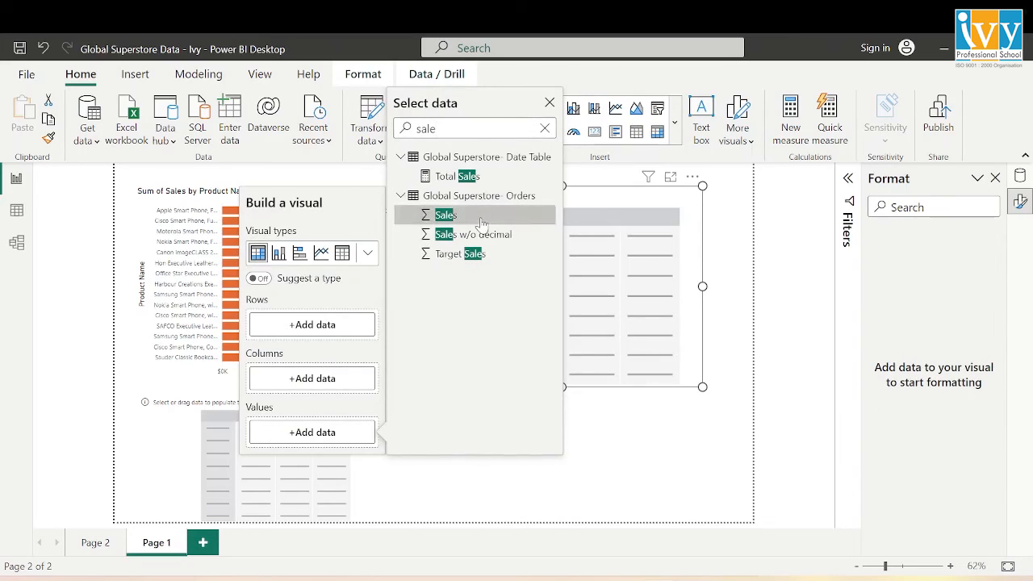
click(445, 215)
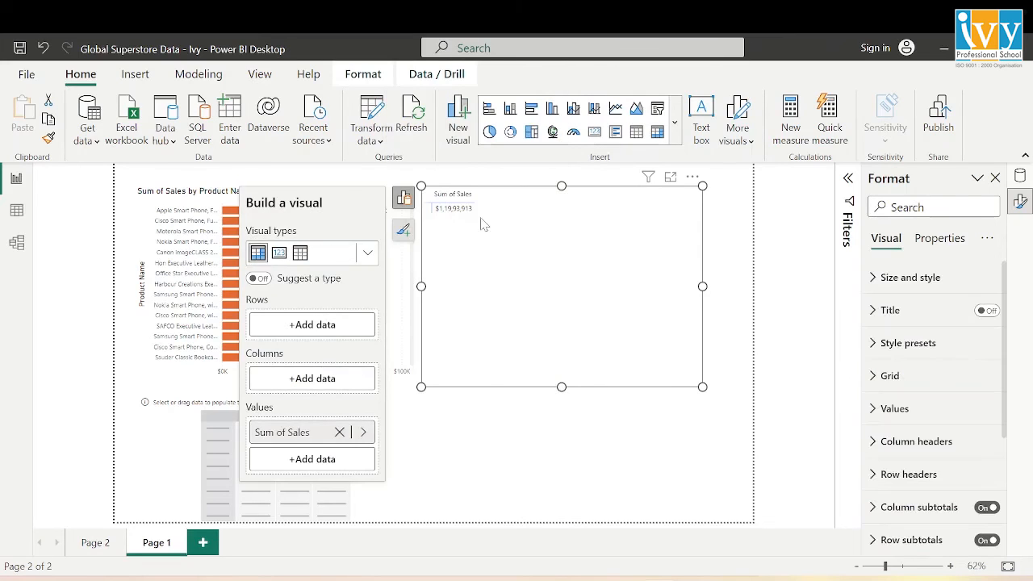
click(259, 278)
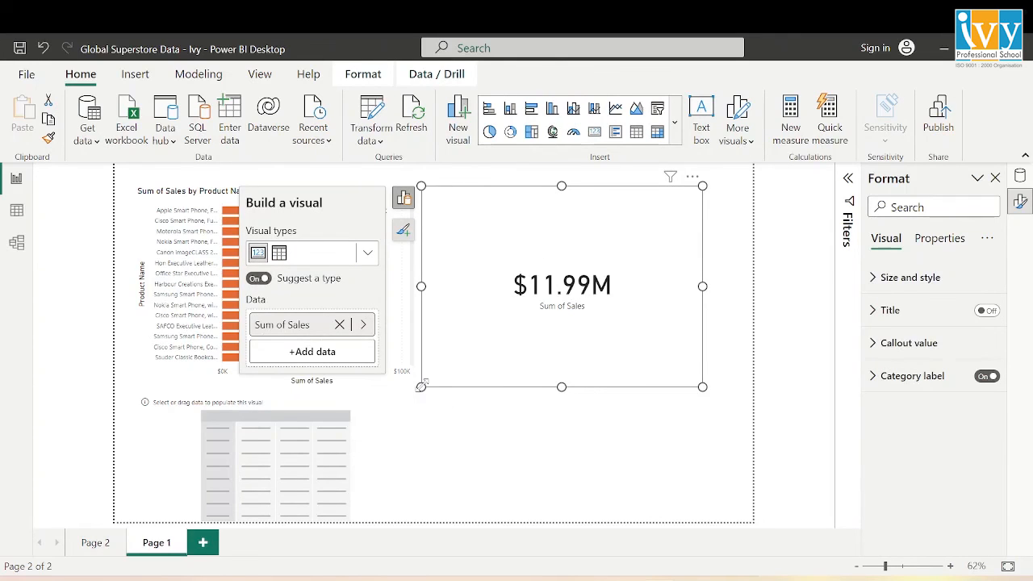
Shrink the Sum of Sales card to a smaller size and remove the empty matrix below the bar chart
drag(422, 386, 484, 275)
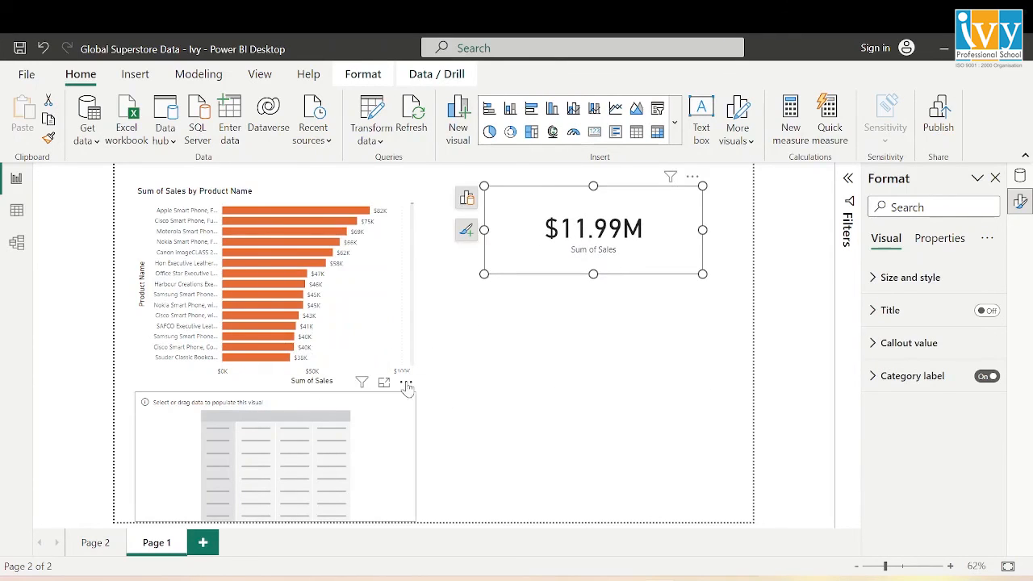
click(405, 381)
click(465, 402)
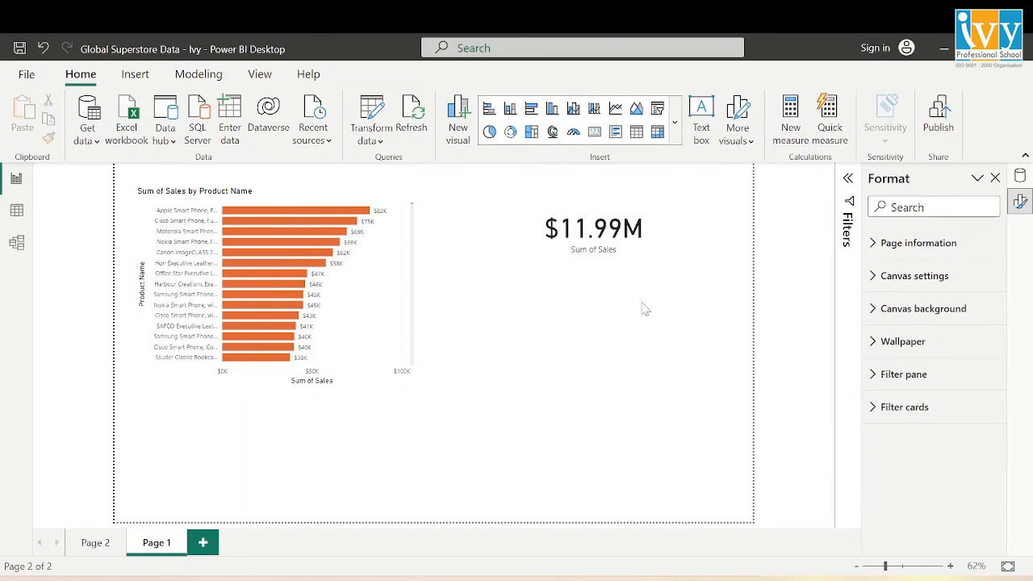